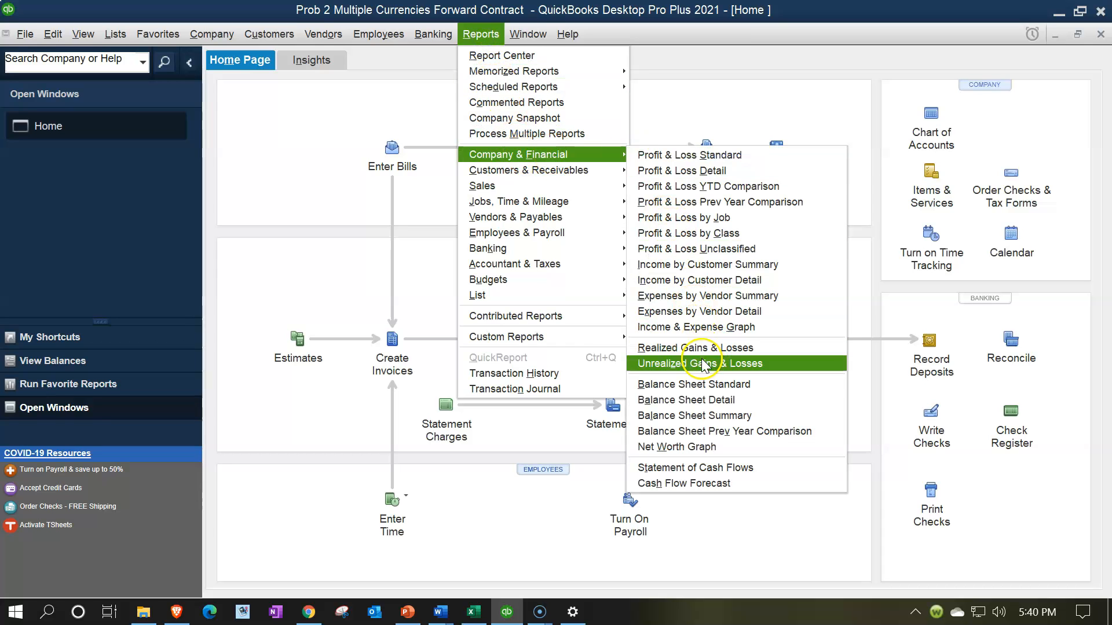
Step: Run the standard balance sheet report with the date range 01/01/2022 to 12/31/2022
click(698, 384)
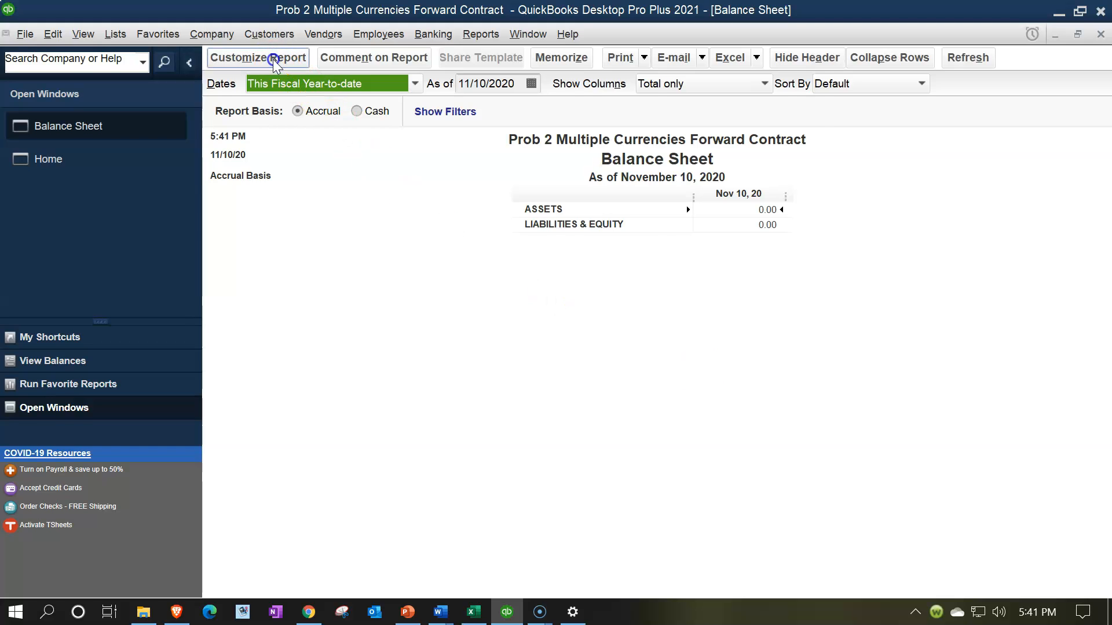
click(273, 58)
text(01/01/202)
key(Tab)
text(12/31/202)
key(Tab)
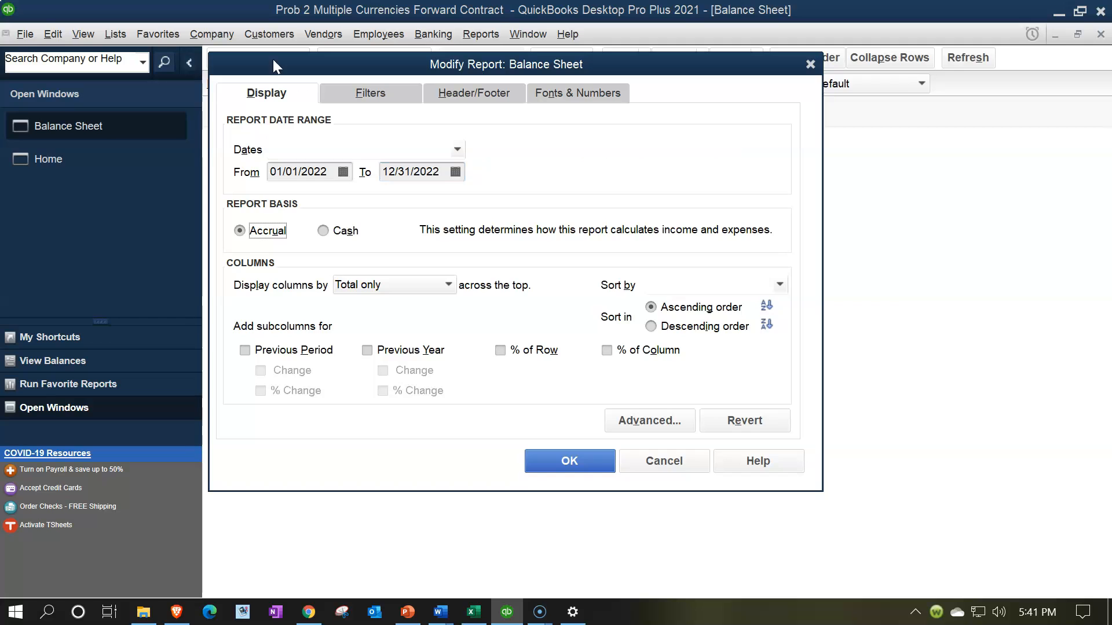
click(571, 461)
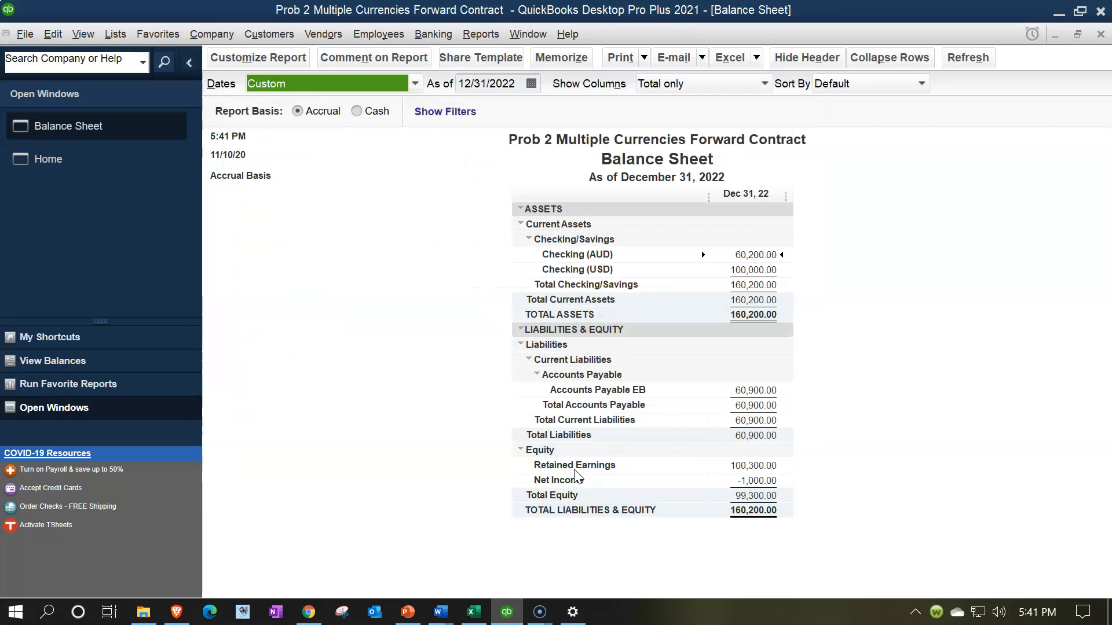
click(736, 390)
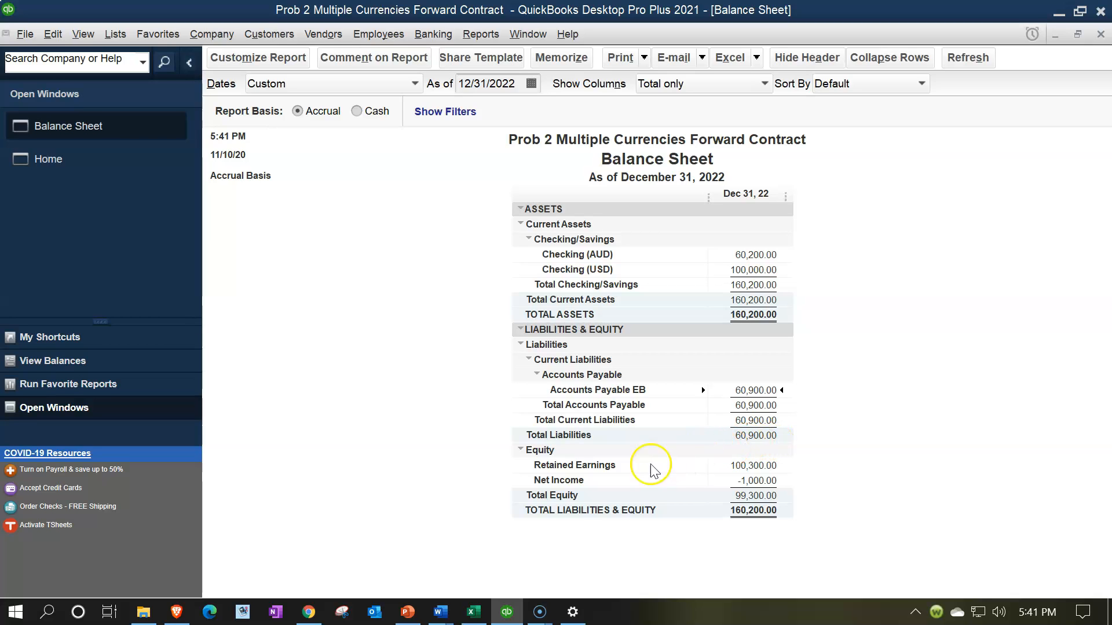
Step: Switch to the Excel forward contract workbook and review the Year 1 ending balances for the foreign currency receivable and dollars payable to the exchange broker
click(472, 605)
click(485, 462)
scroll(484, 463, up, 5)
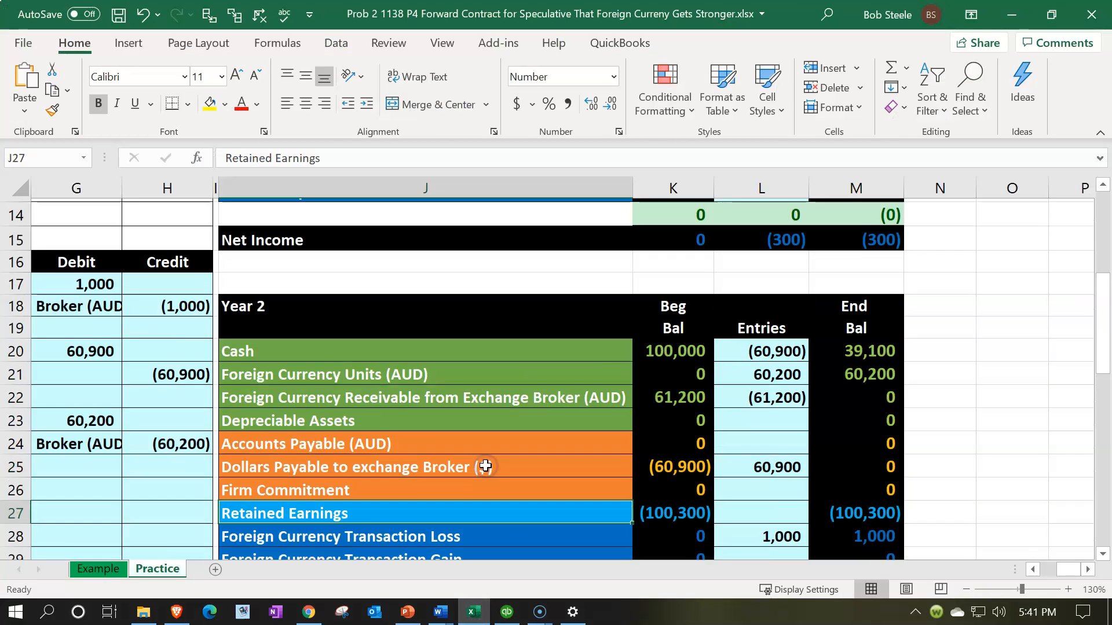
click(408, 301)
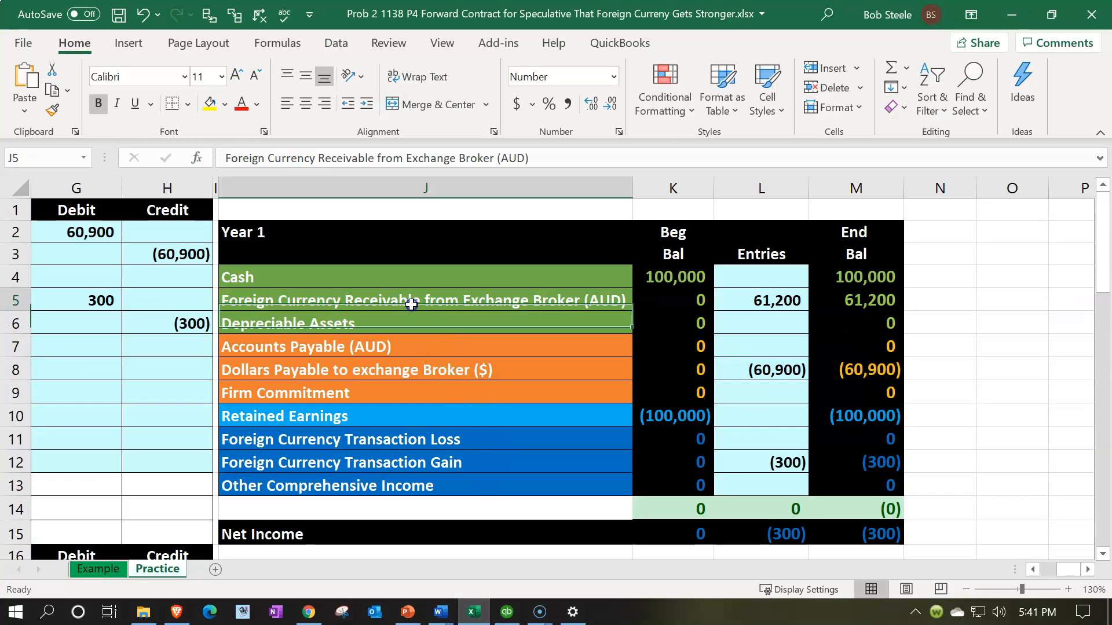
key(Right)
key(Right)
key(Right)
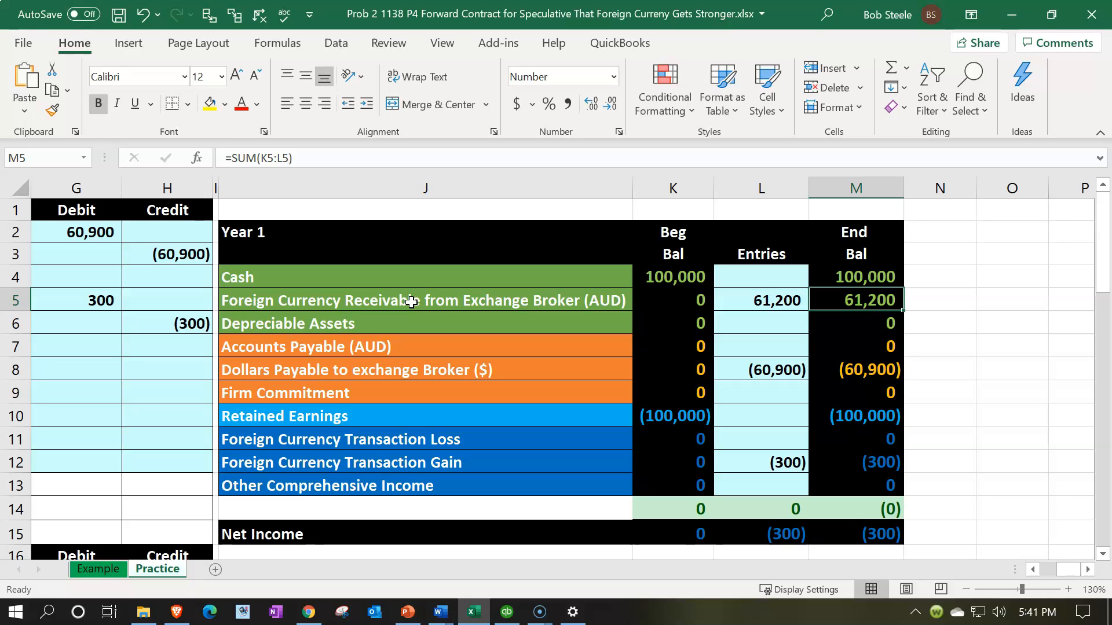
click(834, 371)
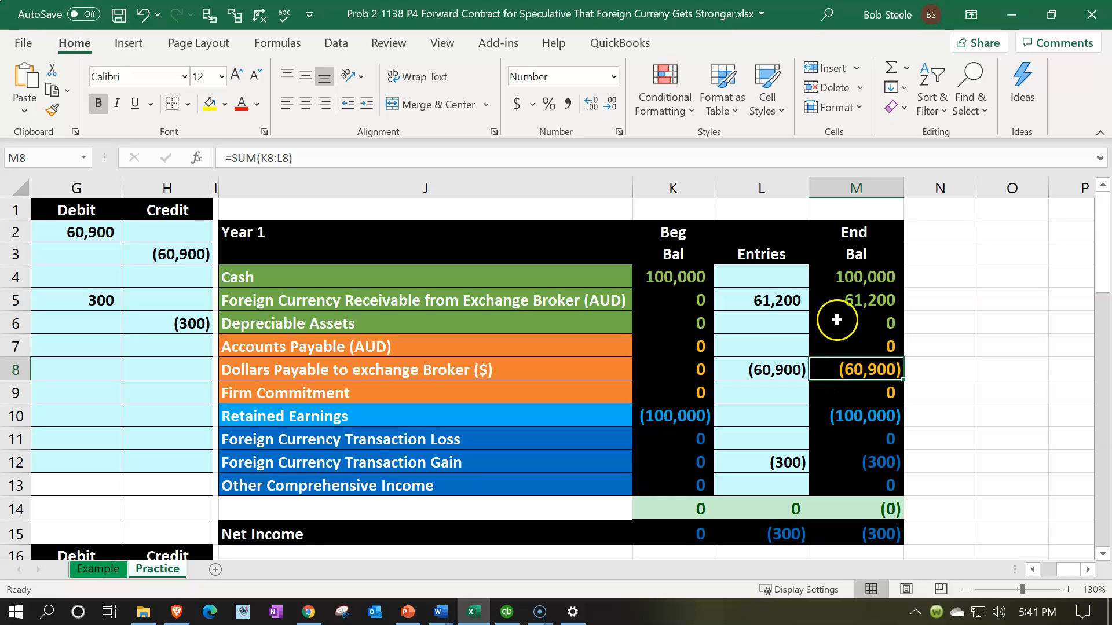
click(845, 303)
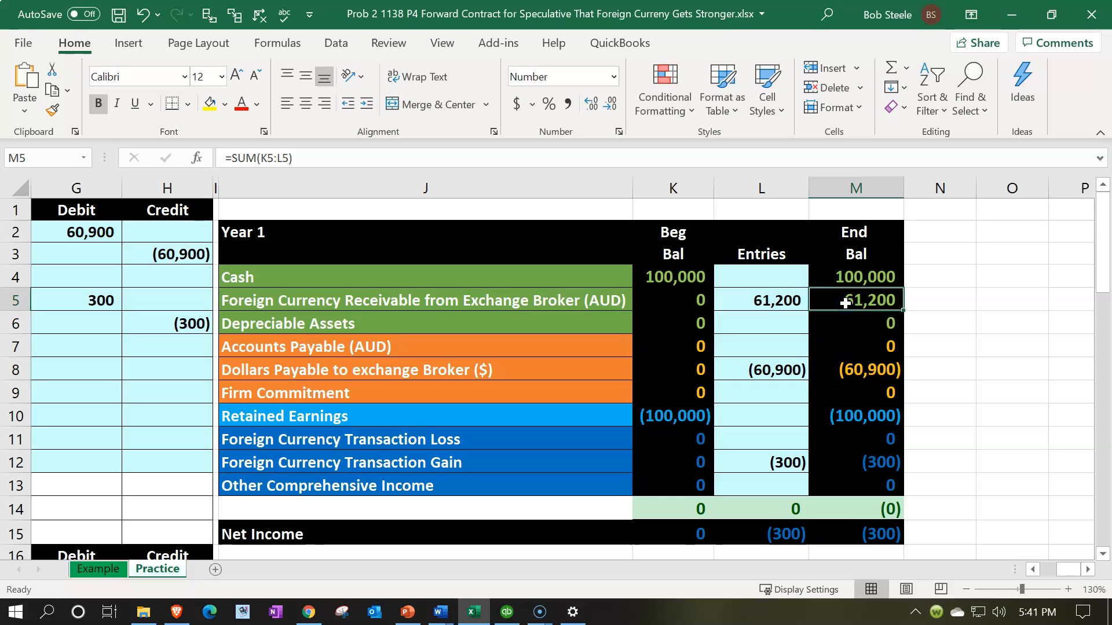
click(849, 362)
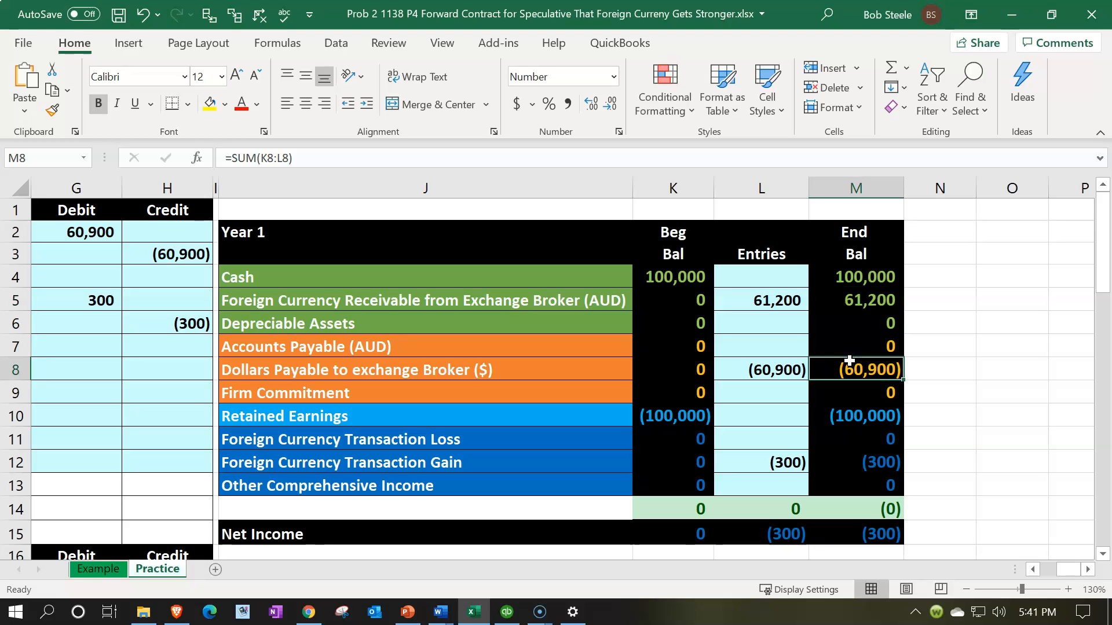
Step: Review the Year 2 foreign currency units balance and compare the Year 2 transaction loss entry with the Year 1 transaction gain
scroll(849, 361, down, 5)
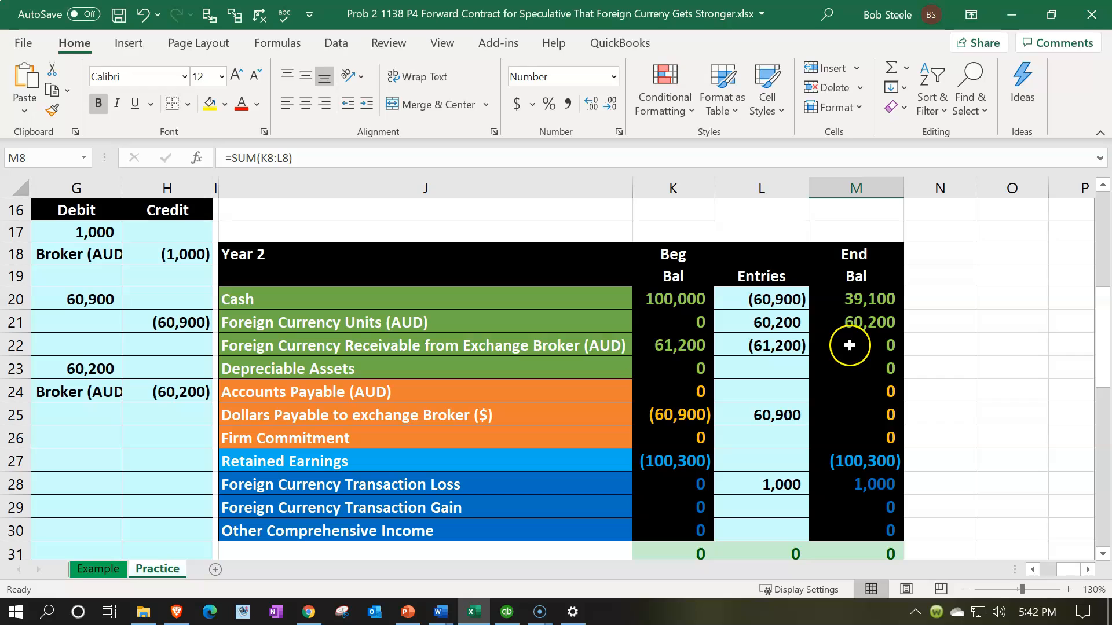
click(847, 337)
click(843, 327)
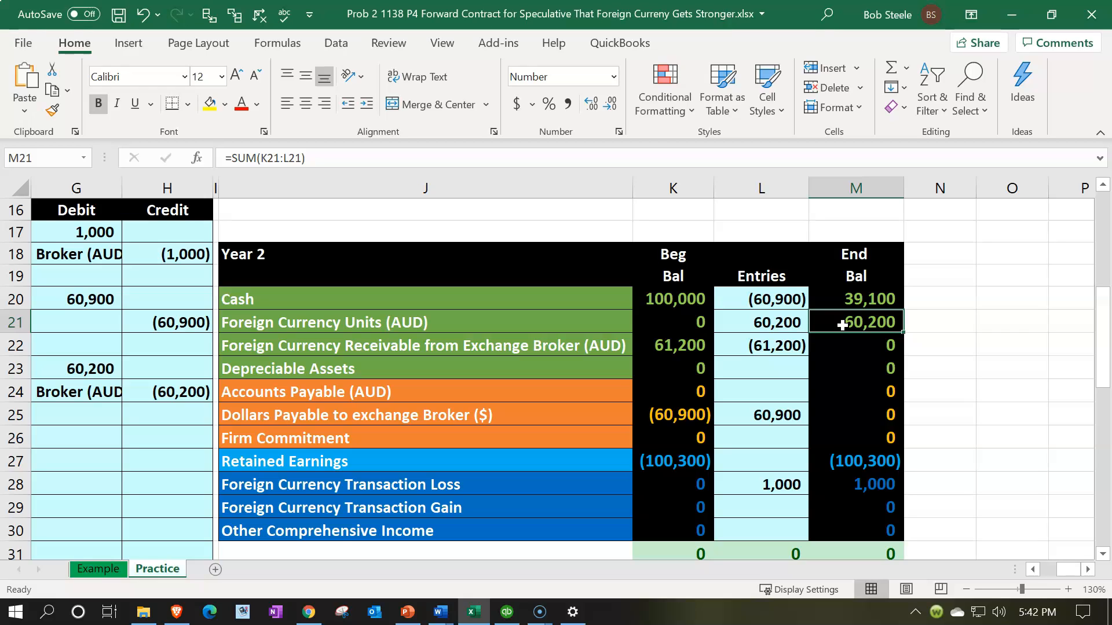
click(782, 486)
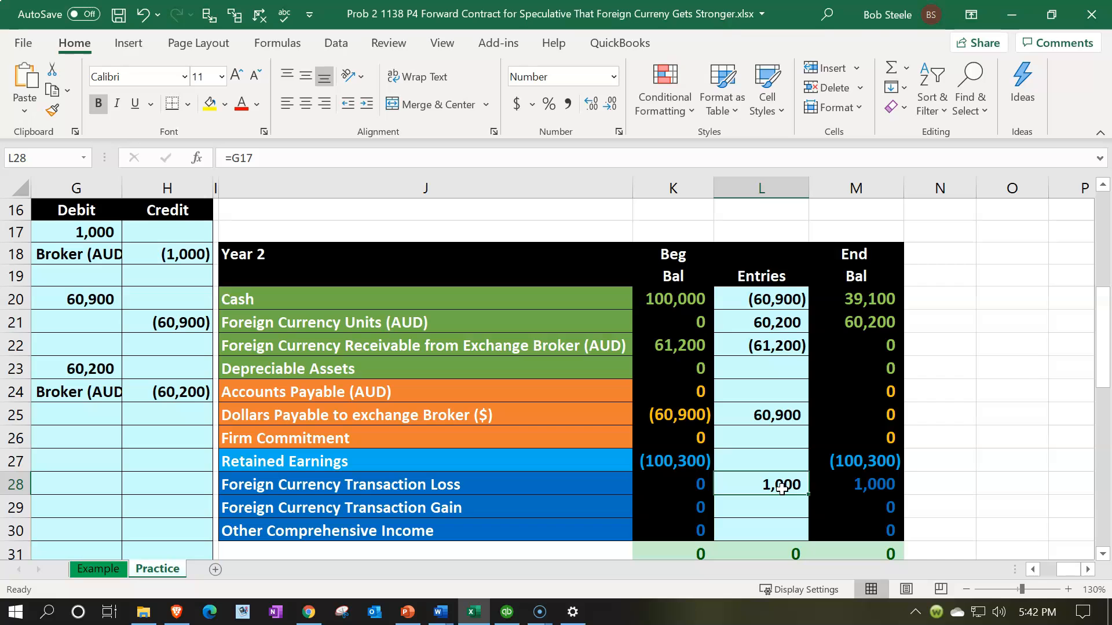
scroll(782, 488, up, 2)
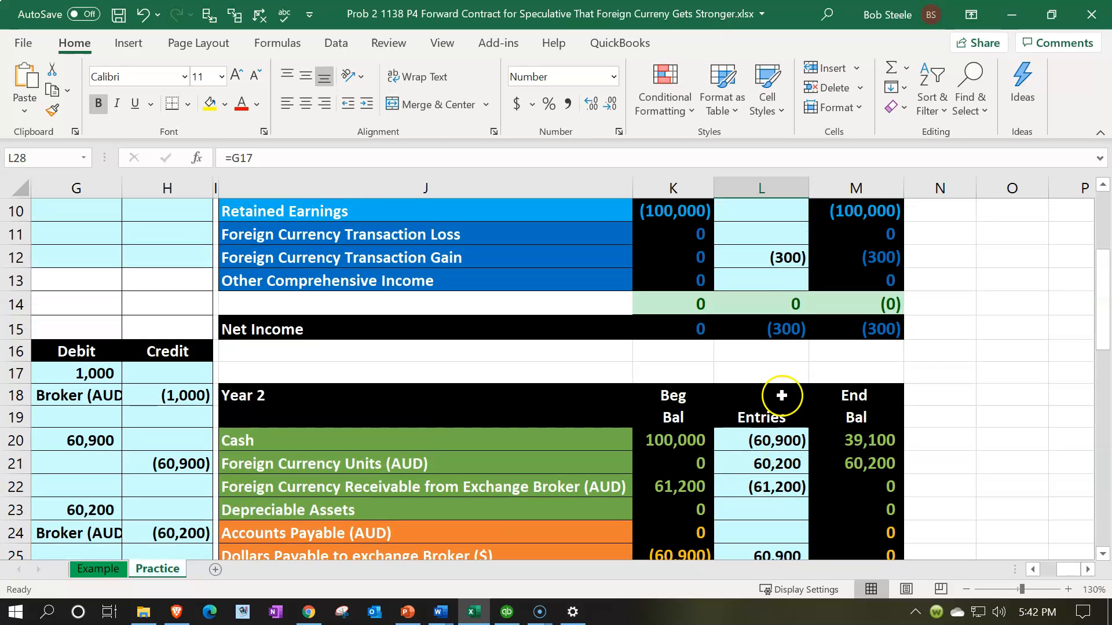
ctrl+click(779, 259)
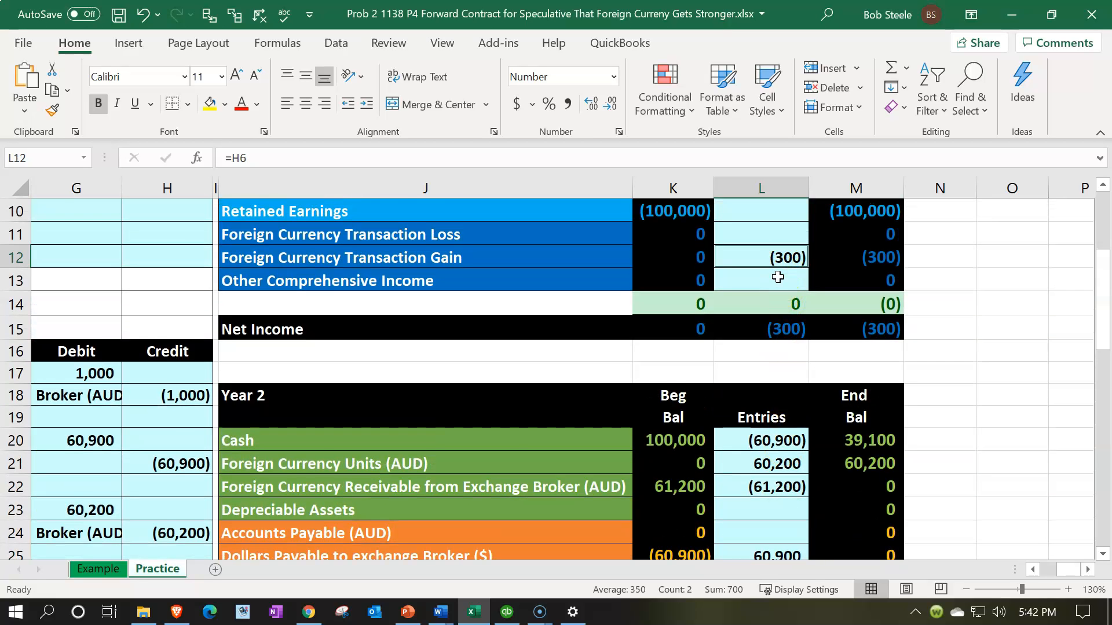
scroll(780, 261, down, 2)
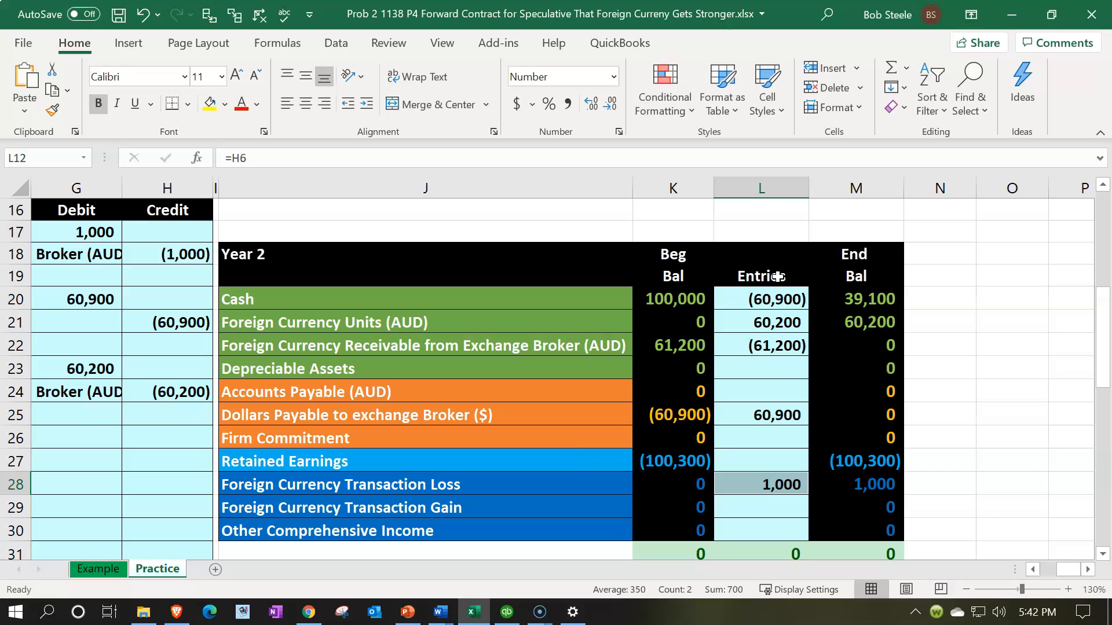
click(533, 428)
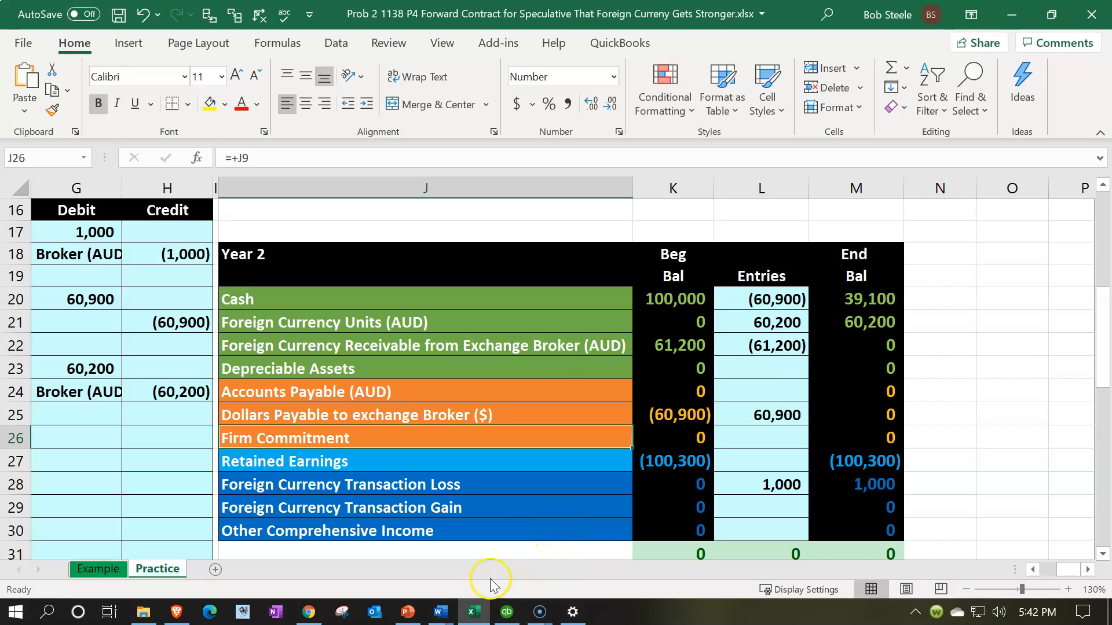
Step: Switch back to QuickBooks and select the Exchange Broker bill for payment from the Checking (USD) account
click(475, 612)
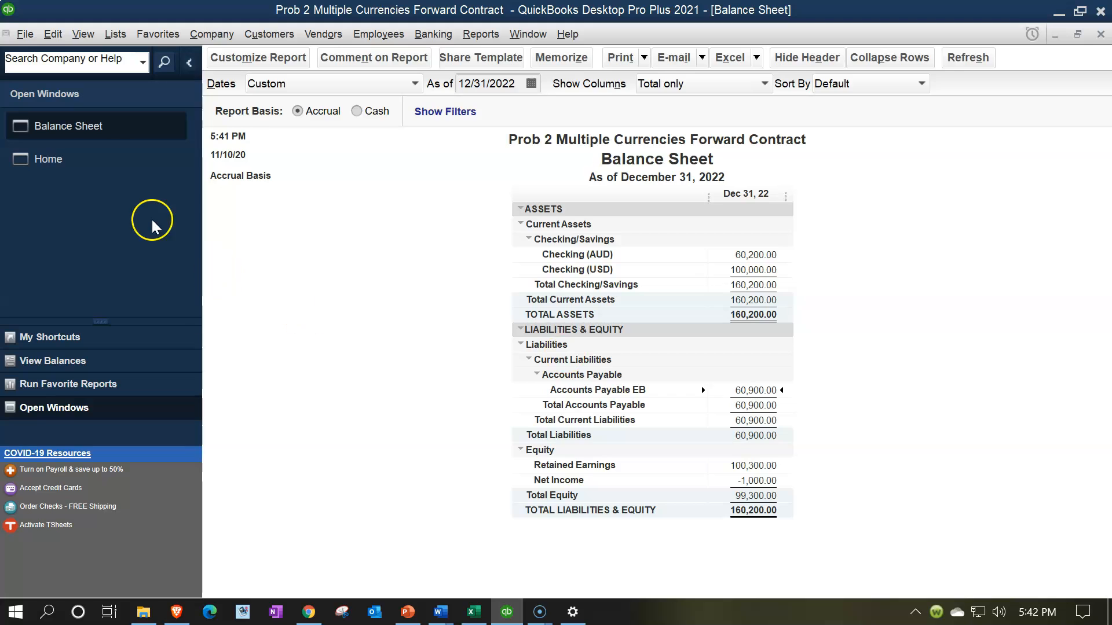
click(95, 172)
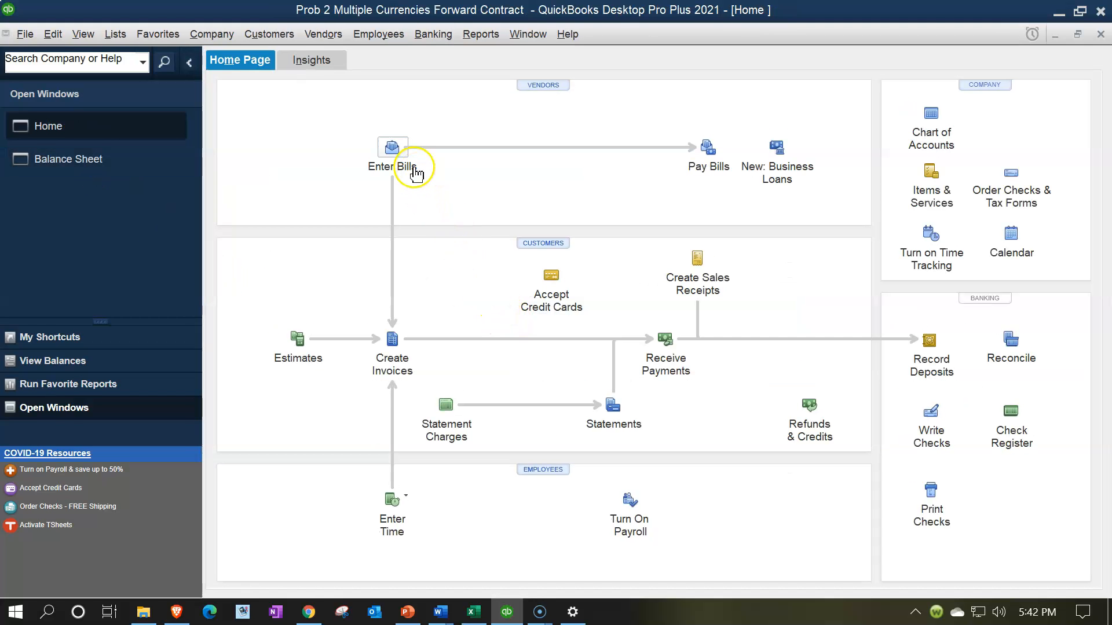
click(706, 150)
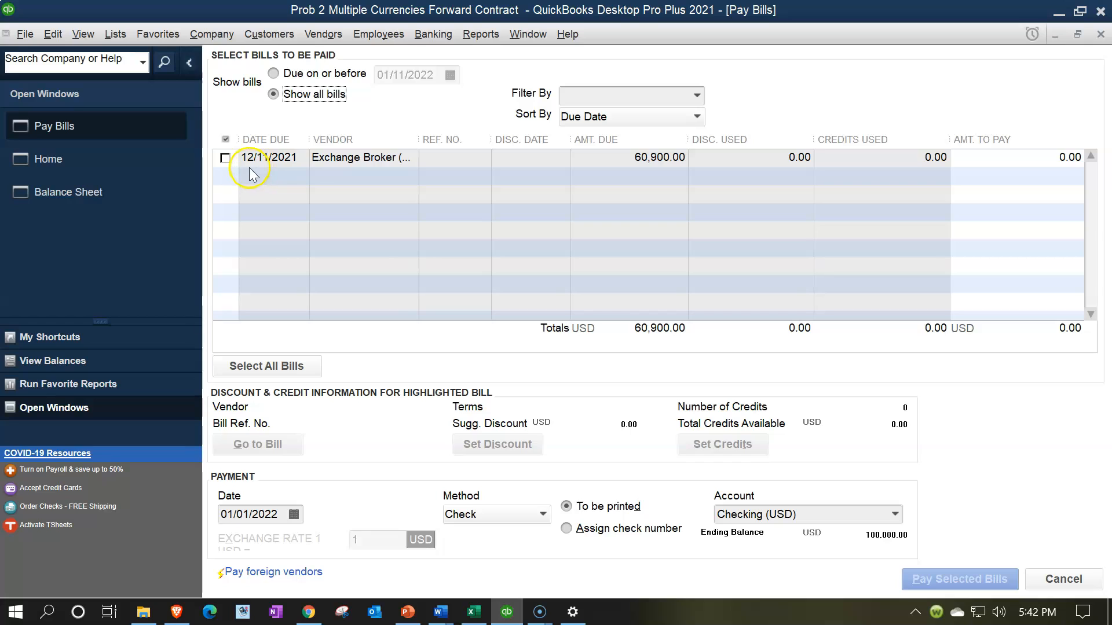
click(226, 158)
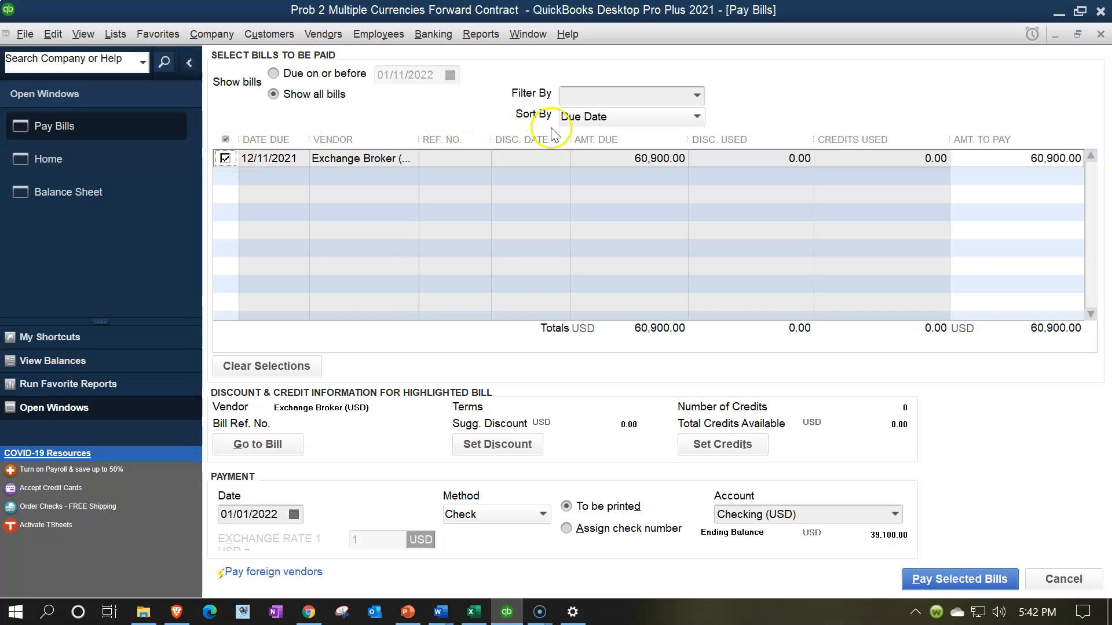
click(897, 511)
click(898, 510)
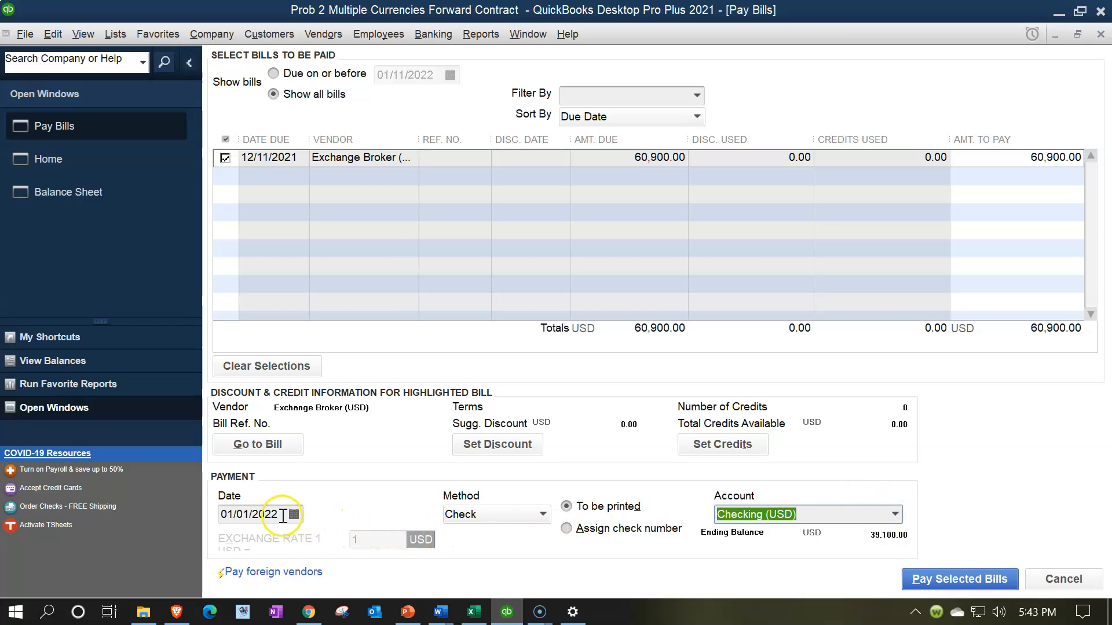
Step: Pay the selected Exchange Broker bill dated 03/31/2022 with manually assigned check number E3, and dismiss the payment summary
click(218, 517)
text(03/31/202)
key(Tab)
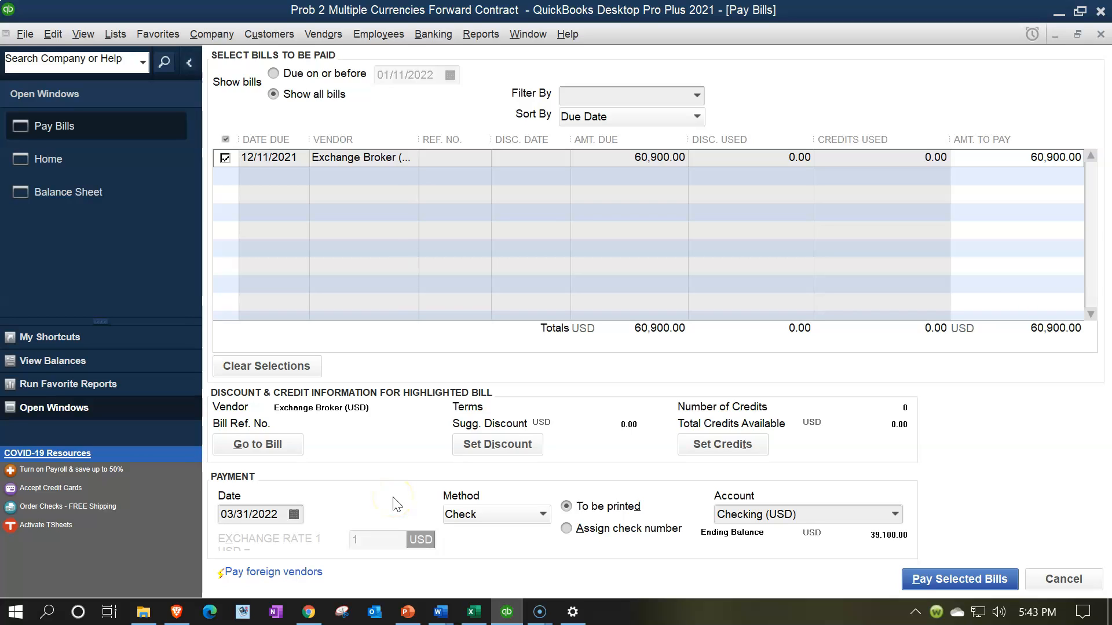
click(566, 528)
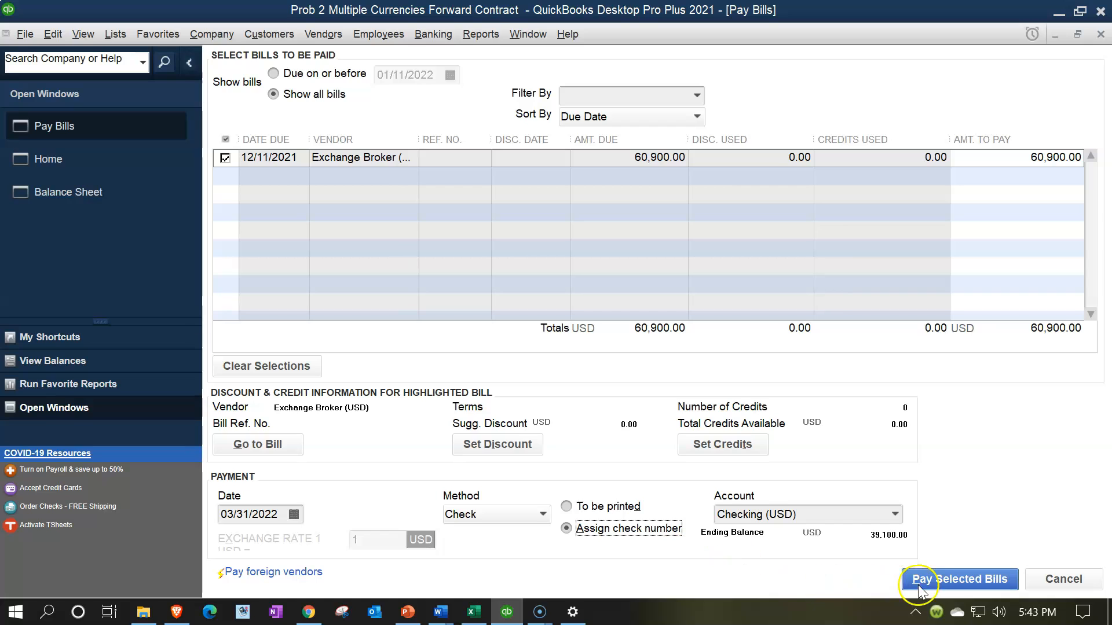
click(940, 580)
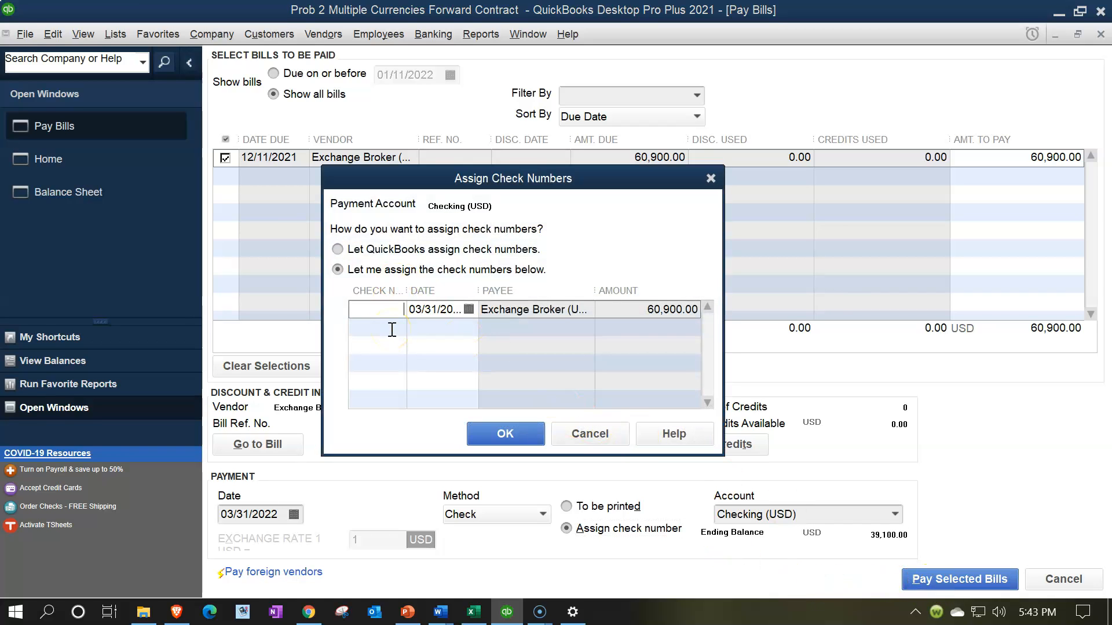
text(E3)
click(506, 432)
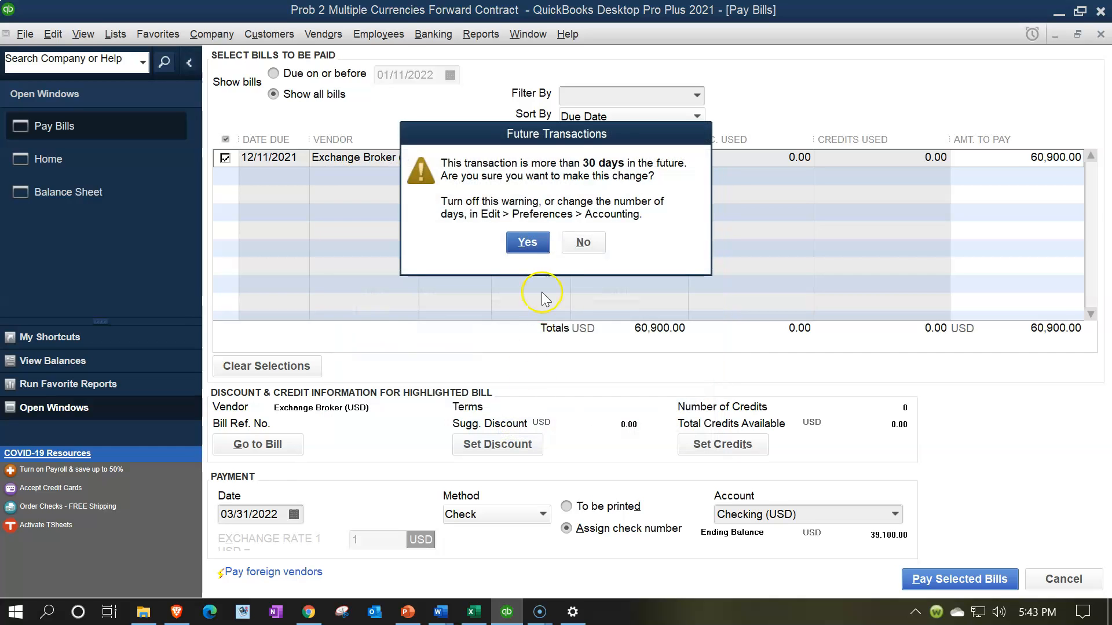
click(527, 243)
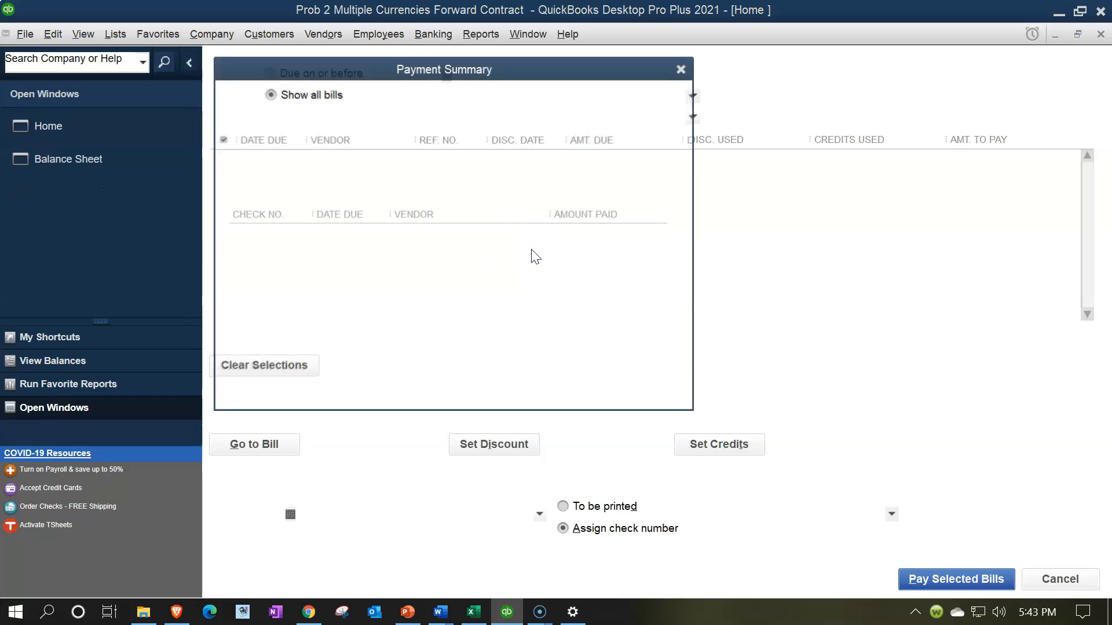
click(681, 70)
Step: Return to the balance sheet and review the accounts payable balance and the transactions behind Checking (AUD)
click(109, 172)
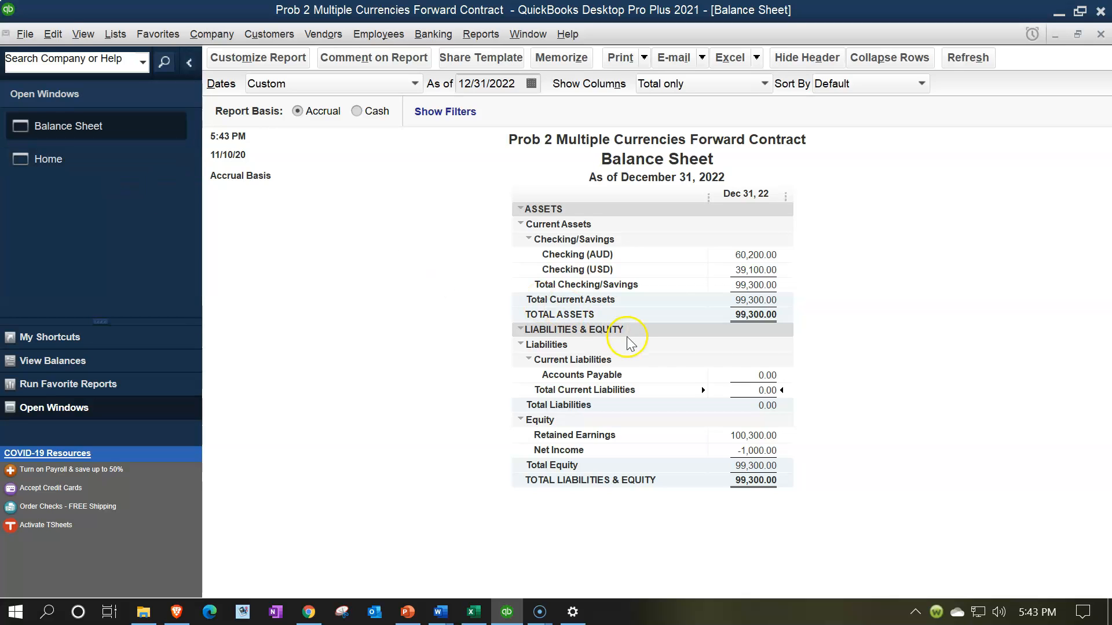
click(765, 375)
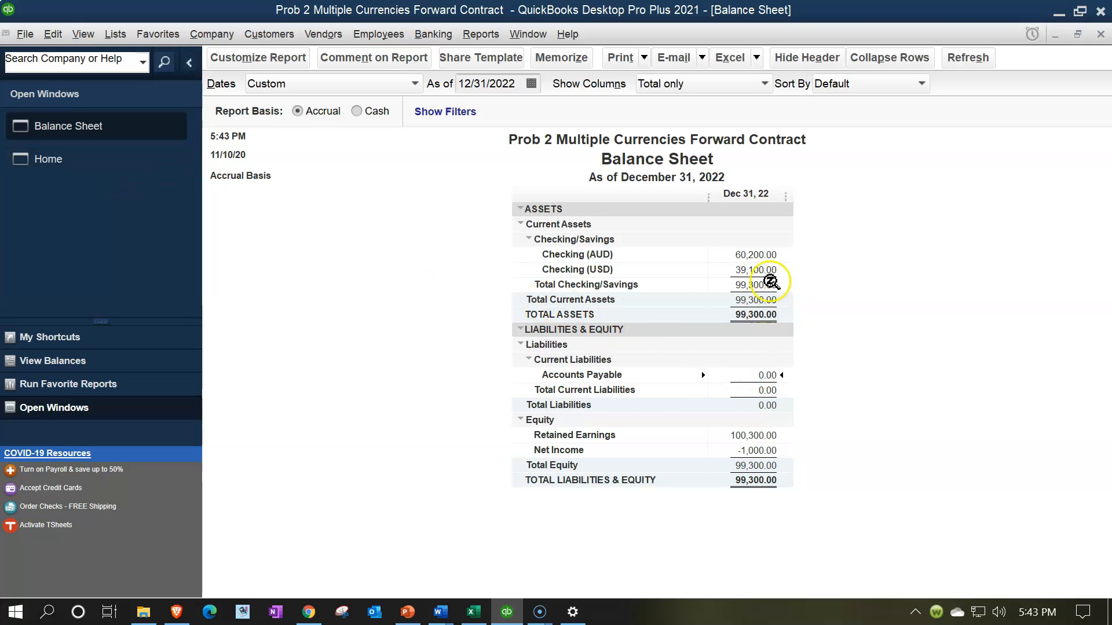
double_click(765, 256)
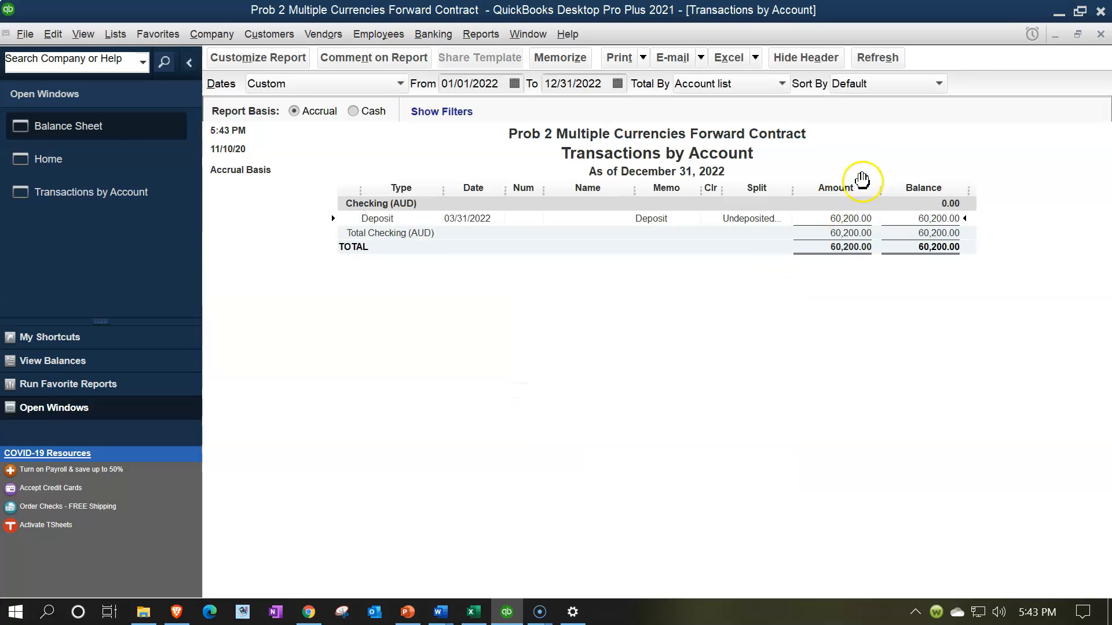
click(1100, 35)
Step: Inspect the transactions behind Checking (USD) and the Exchange Broker bill payment, and return to the balance sheet
double_click(754, 269)
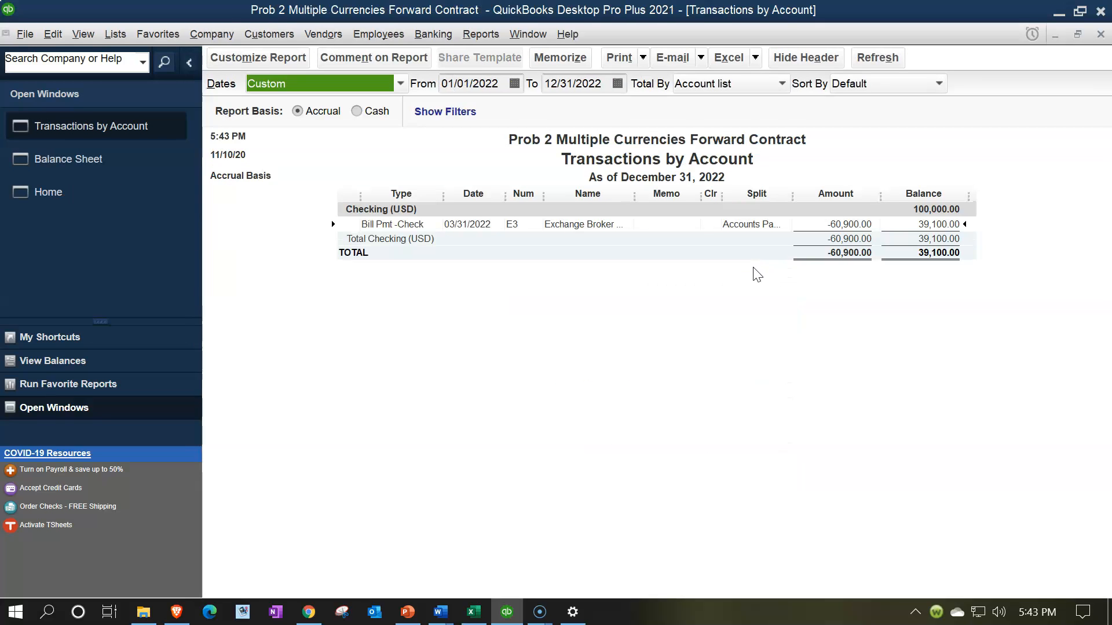
click(841, 227)
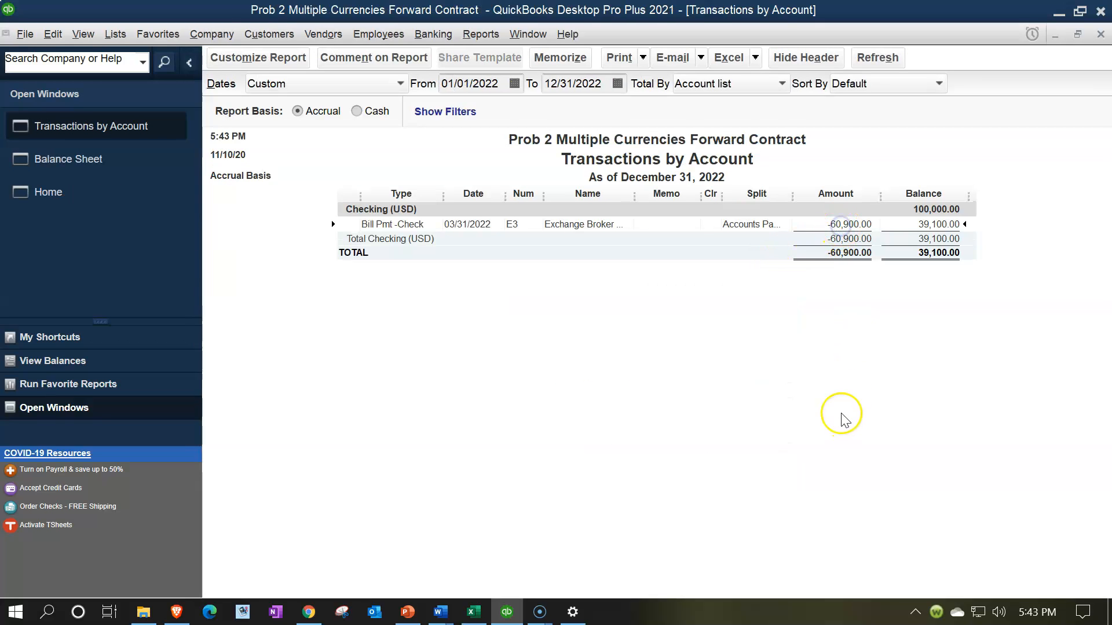
double_click(859, 223)
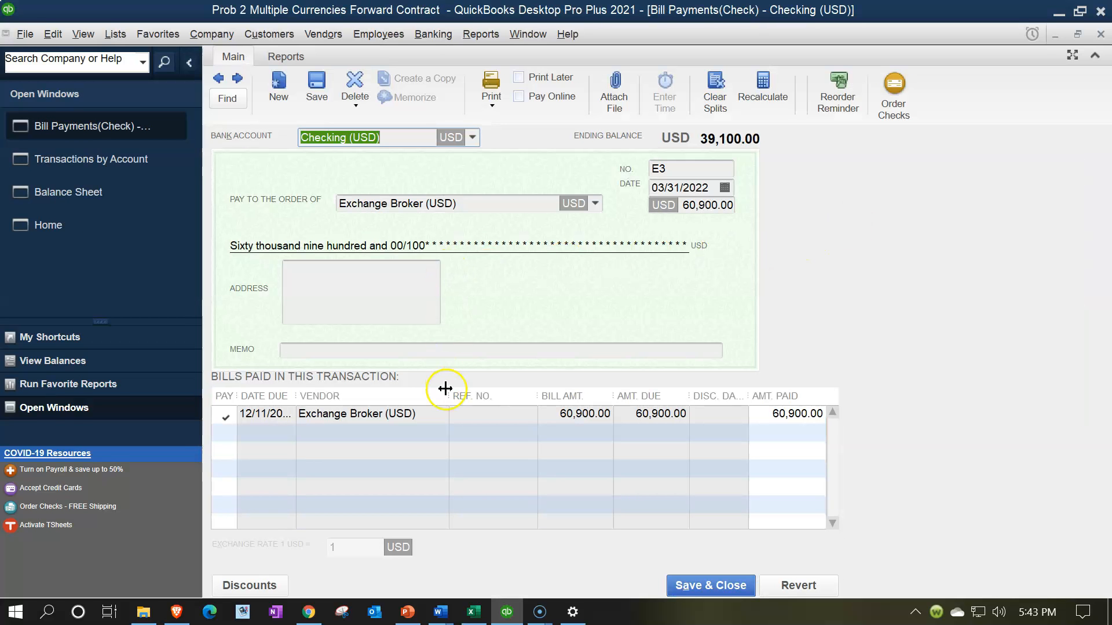
click(1100, 34)
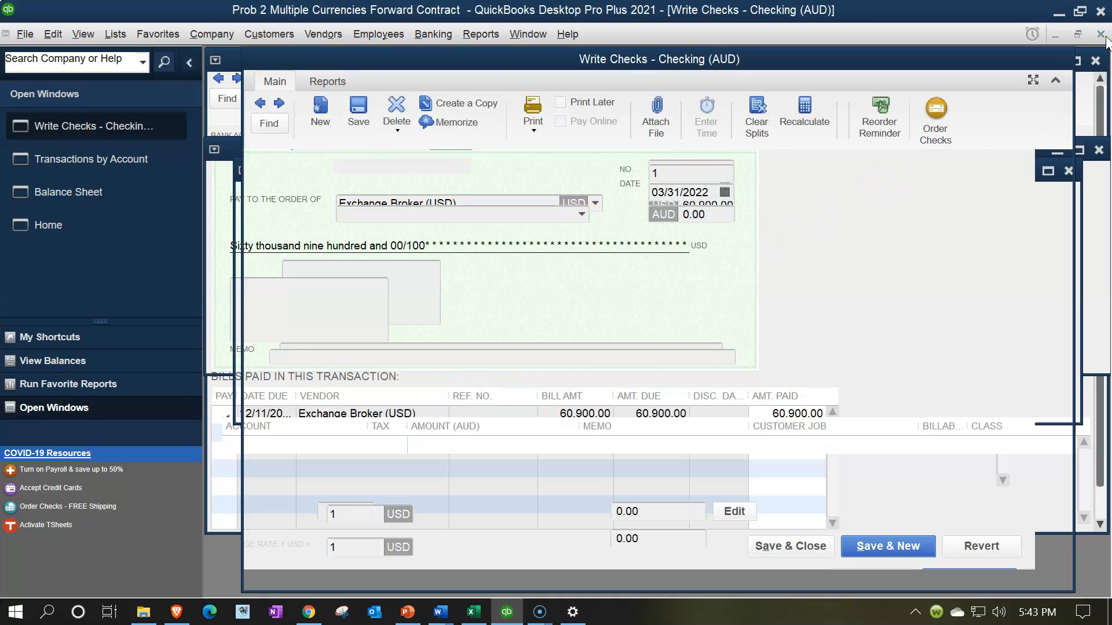
click(1101, 34)
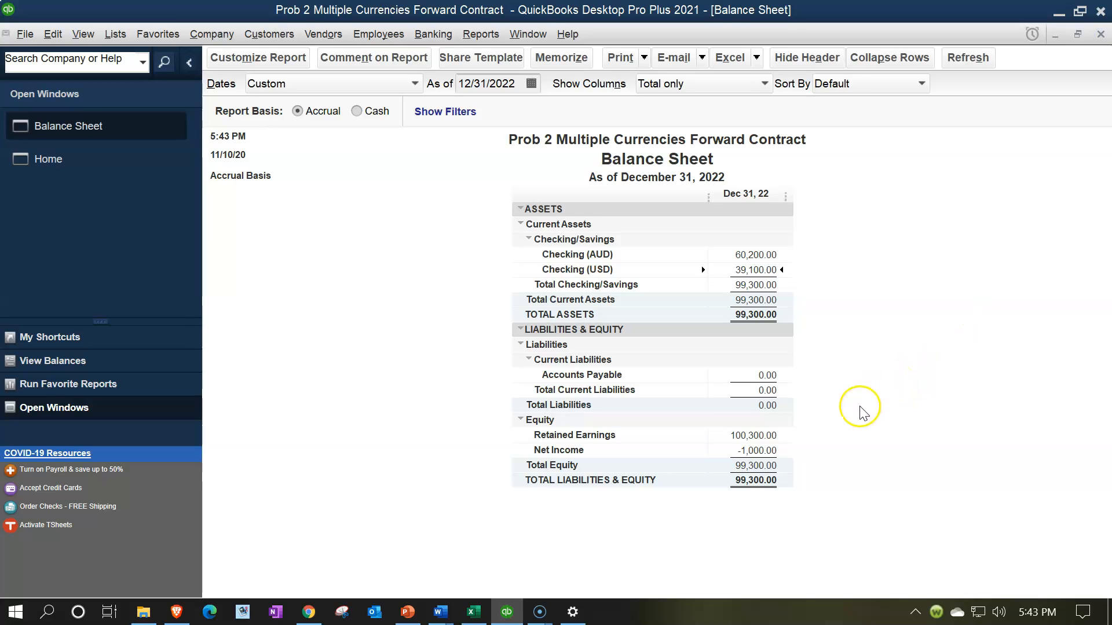
Step: Inspect the transactions behind the Accounts Payable balance and return to the balance sheet
double_click(762, 376)
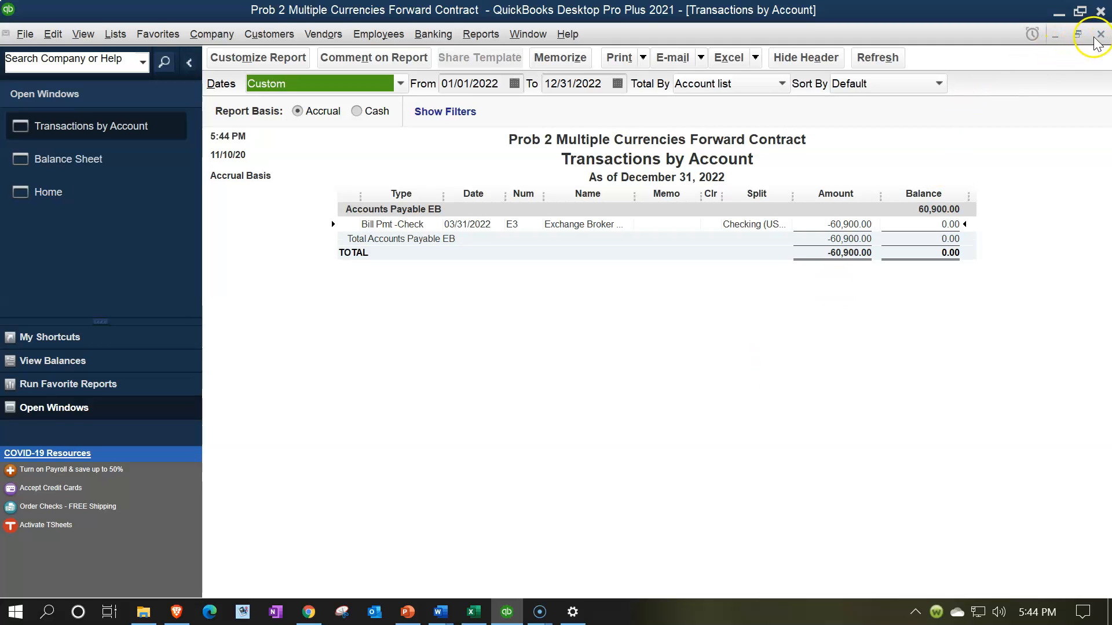
click(1100, 34)
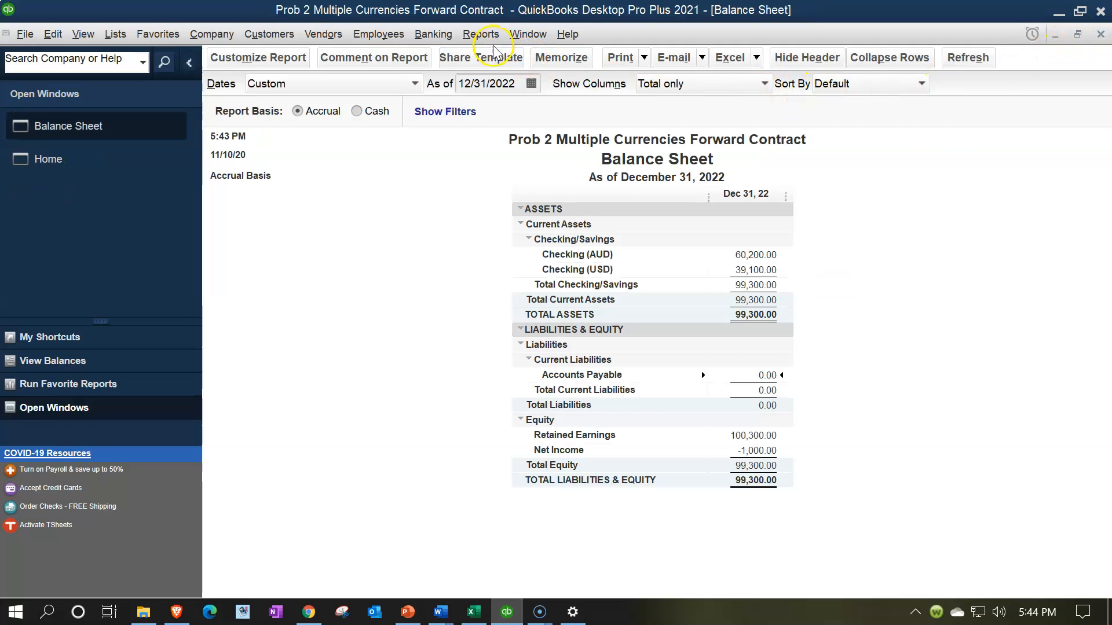
Step: Open the Trial Balance report and set its date range from 01/01/2022 to 12/31/2022
click(481, 34)
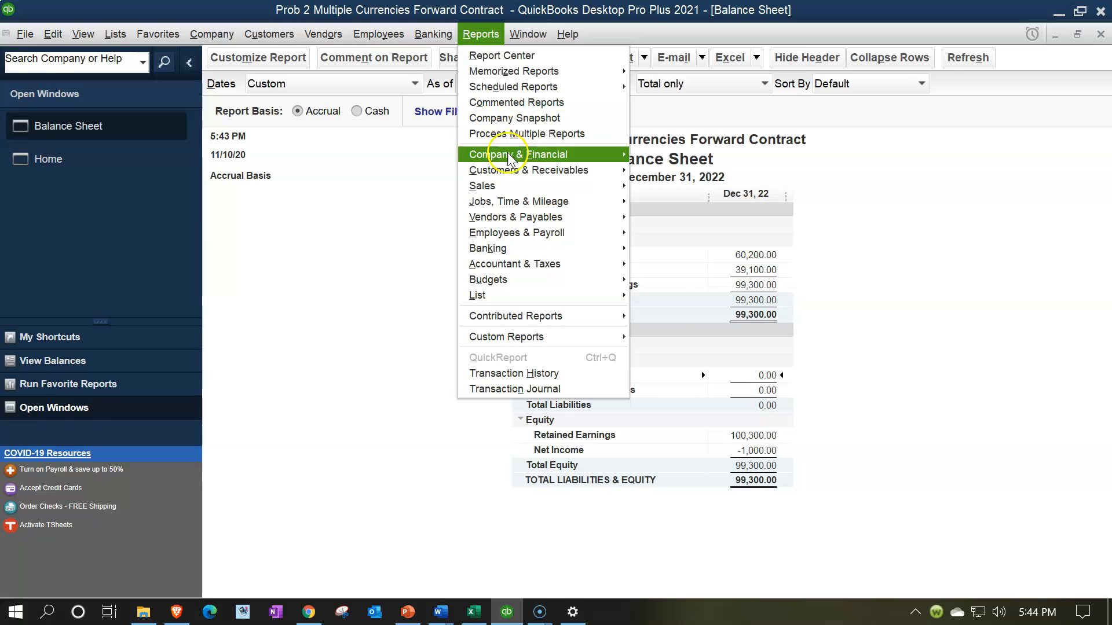
mouse_move(511, 162)
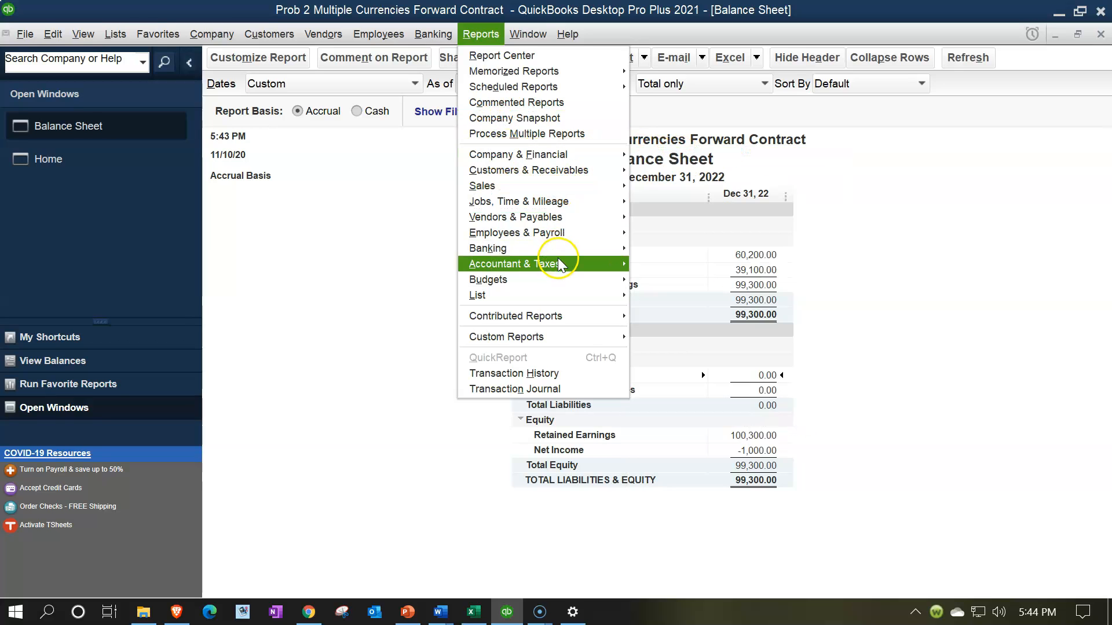
mouse_move(559, 264)
click(648, 264)
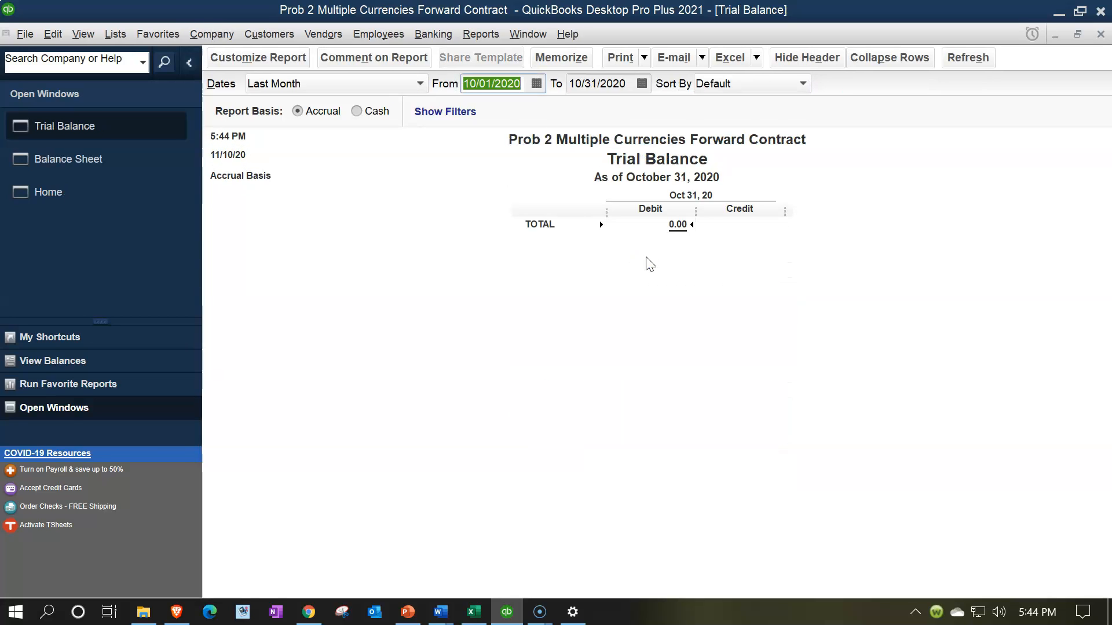
text(0)
text(1/01/2022)
key(Tab)
text(12)
key(Tab)
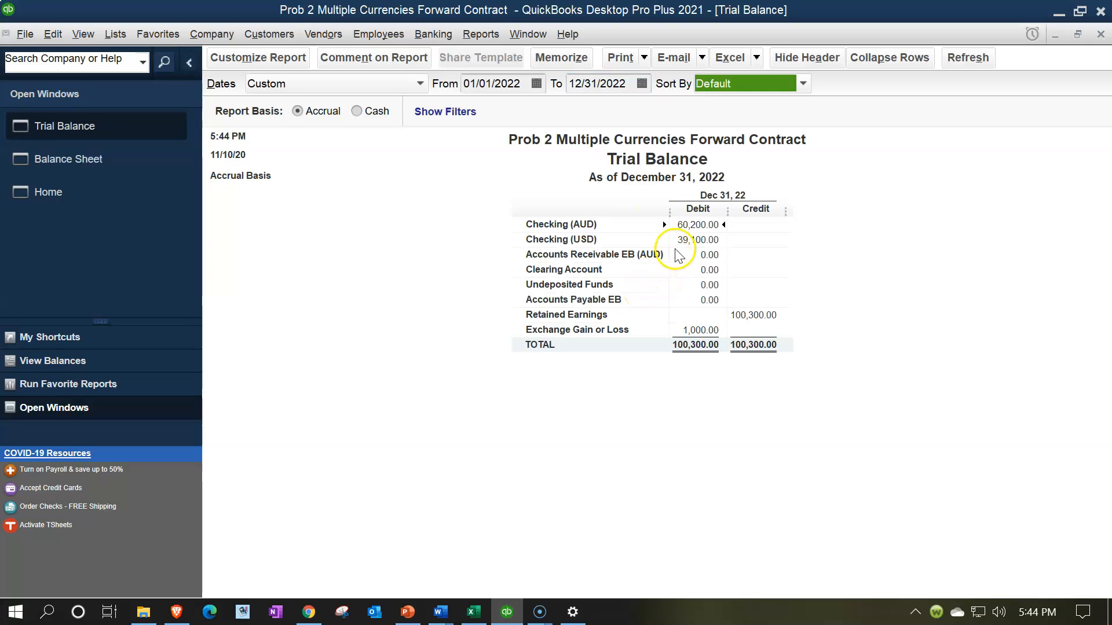
Step: Review the trial balance account by account, starting at the Checking (AUD) balance and moving down through the debit amounts
click(683, 224)
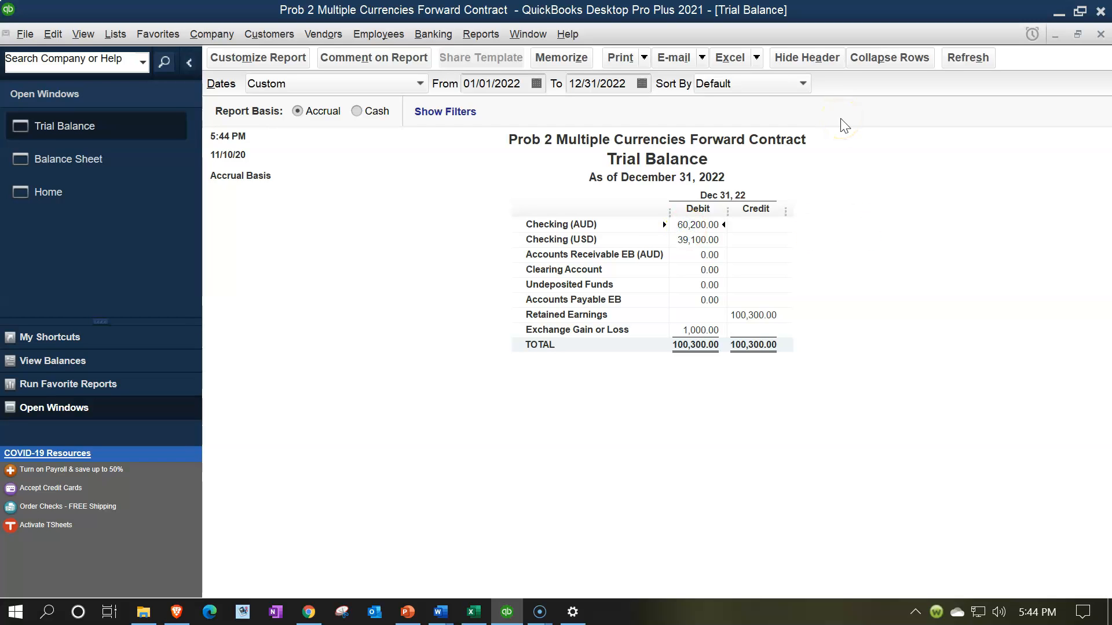
key(Down)
key(Down)
key(Down)
key(Down)
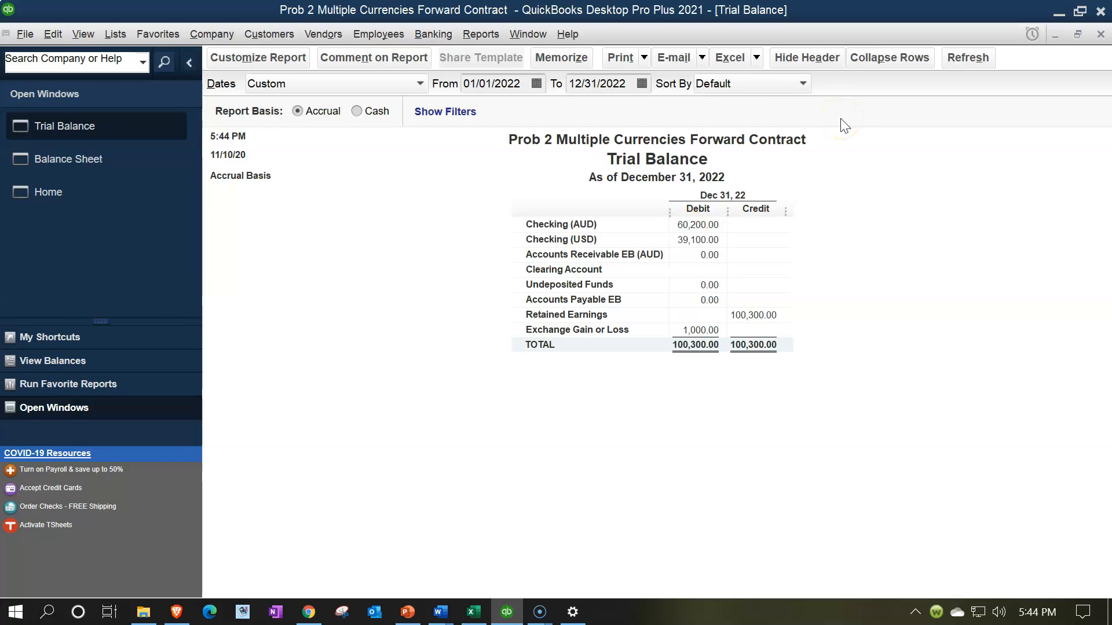